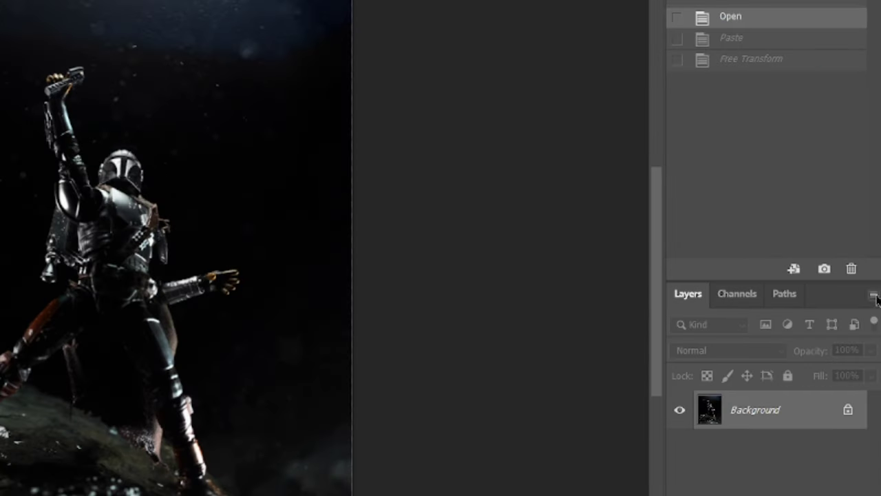
- Add a new empty Layer 1 above the photo from the Layers panel menu
{"action": "left_click", "coordinate": [873, 295]}
{"action": "left_click", "coordinate": [657, 84]}
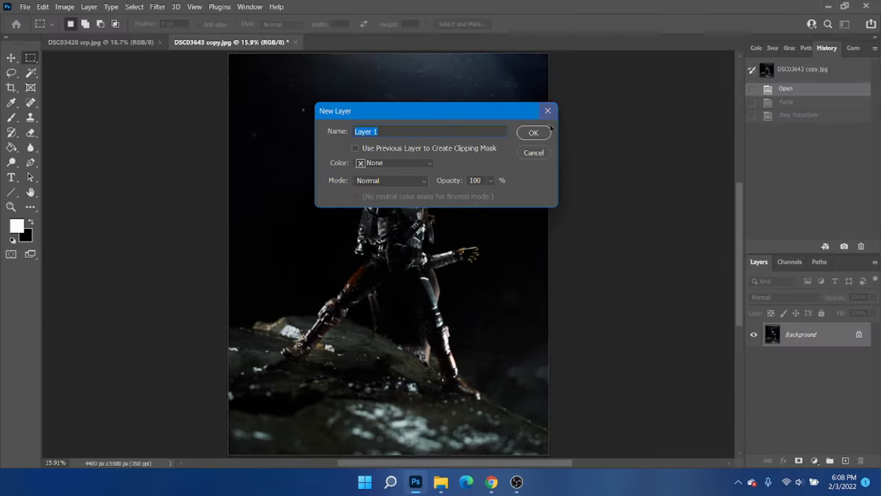
{"action": "left_click", "coordinate": [544, 130]}
- Zoom in on the fist and set up the Brush Tool at 15 px
{"action": "scroll", "coordinate": [450, 200], "scroll_direction": "up", "scroll_amount": 5}
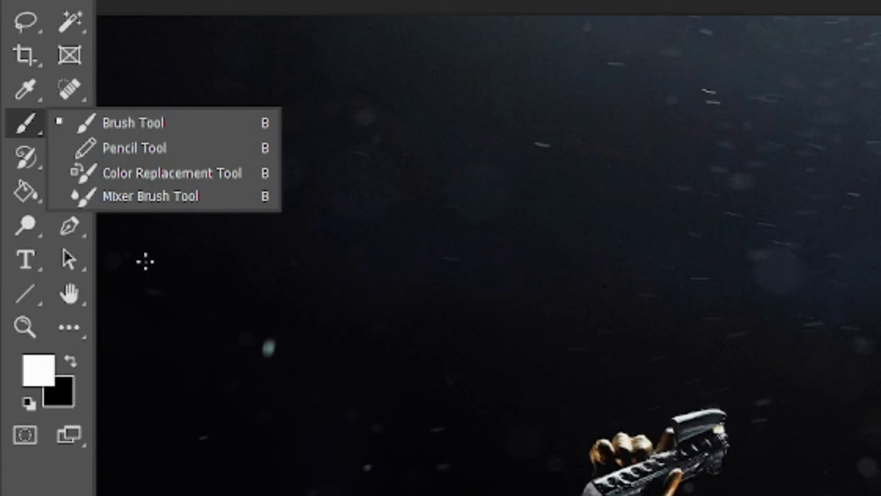
{"action": "left_click", "coordinate": [97, 130]}
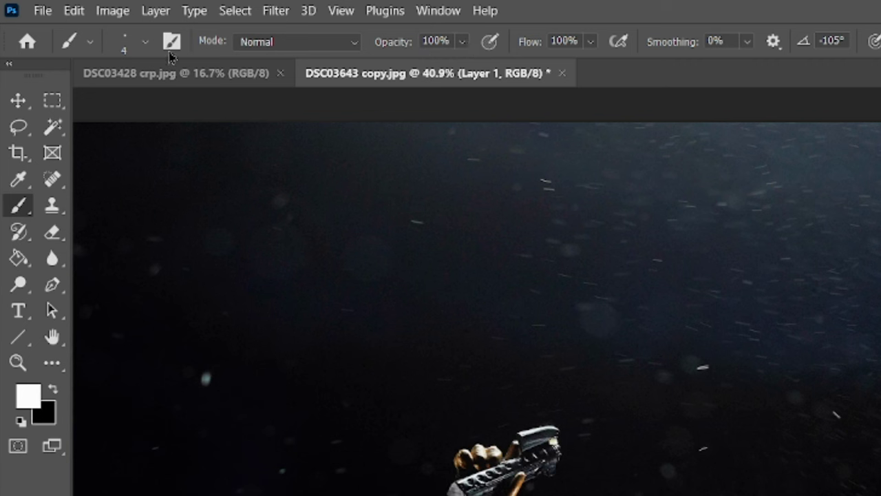
{"action": "left_click", "coordinate": [141, 49]}
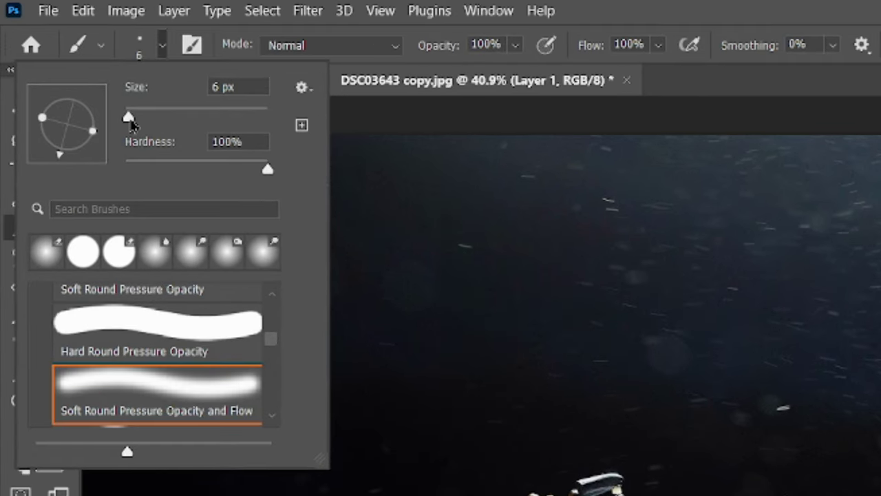
{"action": "type", "text": "15"}
{"action": "key", "text": "Return"}
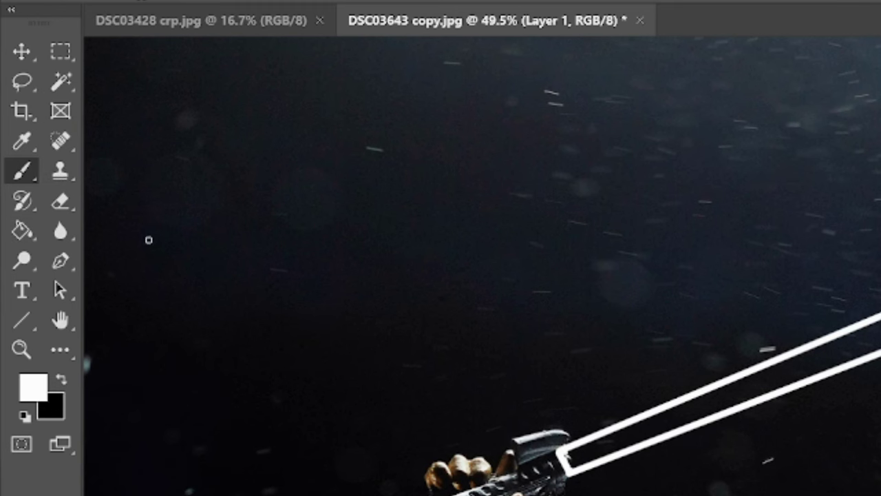
- Magic Wand-select the inside of the blade outline and fill it with White
{"action": "left_click", "coordinate": [61, 90]}
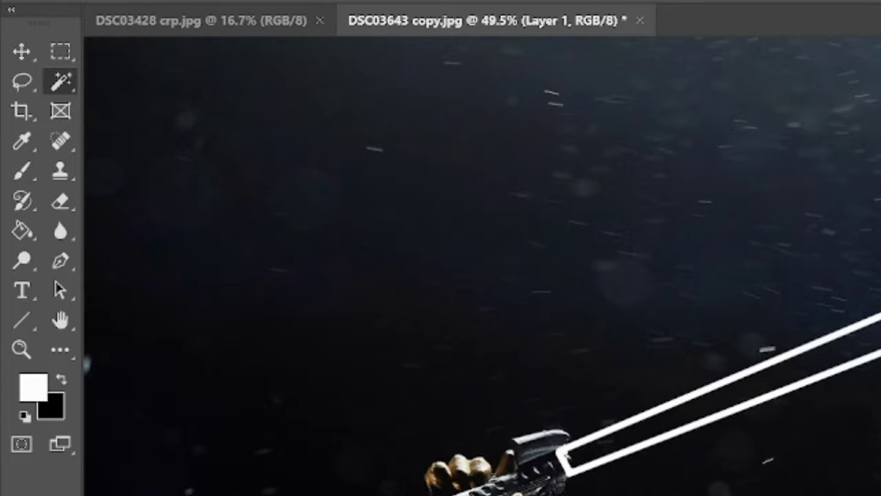
{"action": "left_click", "coordinate": [556, 197]}
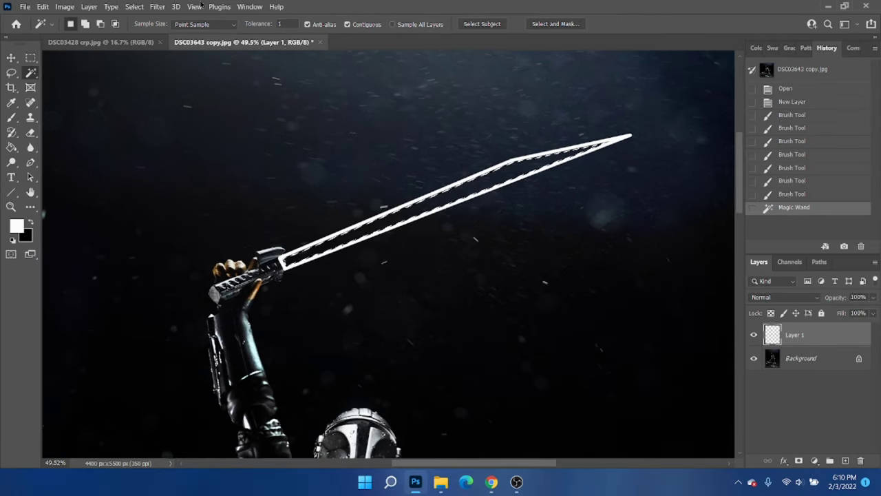
{"action": "key", "text": "shift+BackSpace"}
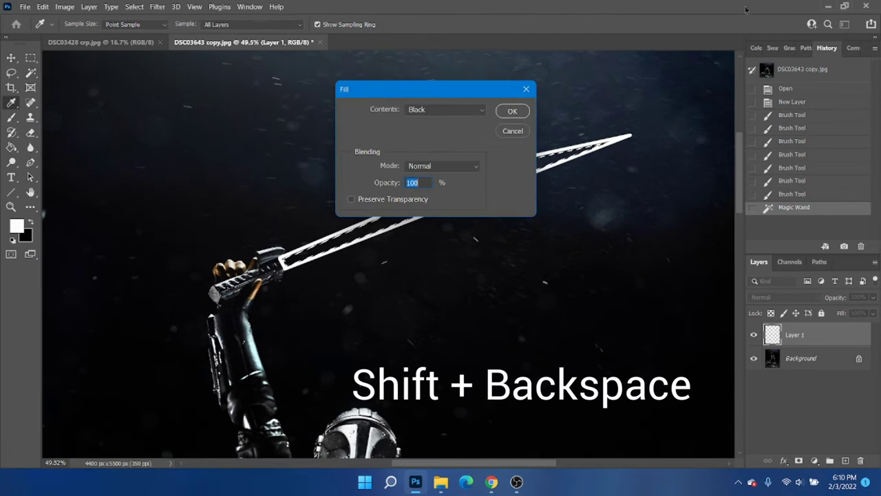
{"action": "left_click", "coordinate": [467, 113]}
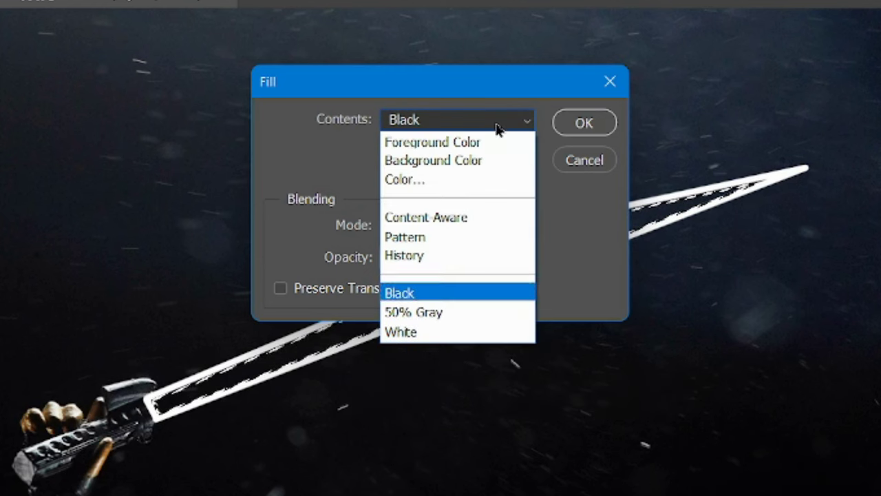
{"action": "left_click", "coordinate": [461, 331]}
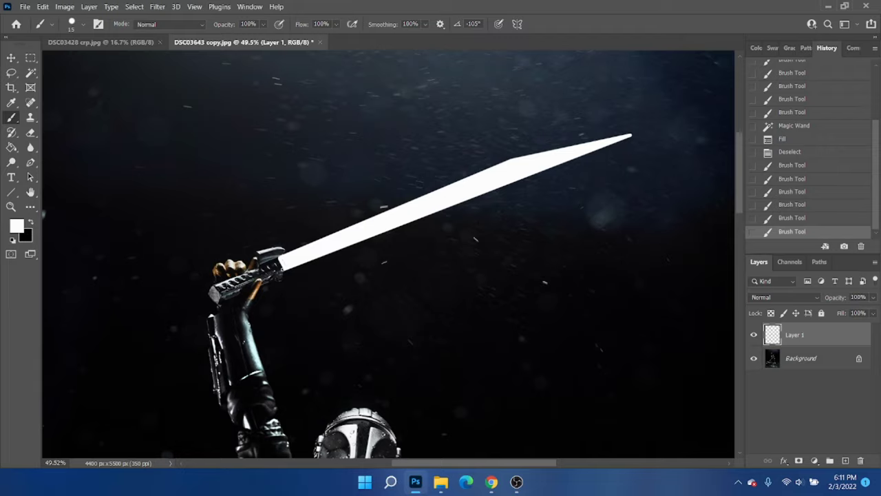
- Brush over the blade base at the hilt, then duplicate it to Layer 1 copy
{"action": "left_click", "coordinate": [285, 264]}
{"action": "left_click", "coordinate": [281, 260]}
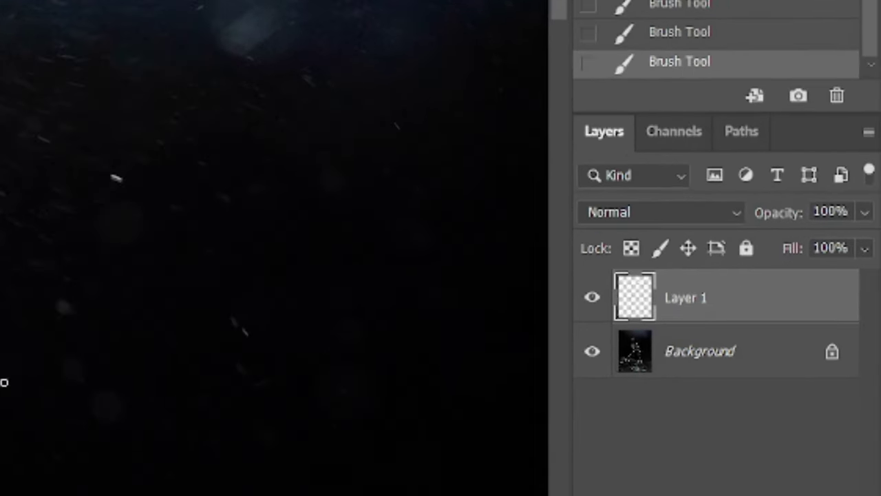
{"action": "key", "text": "ctrl+j"}
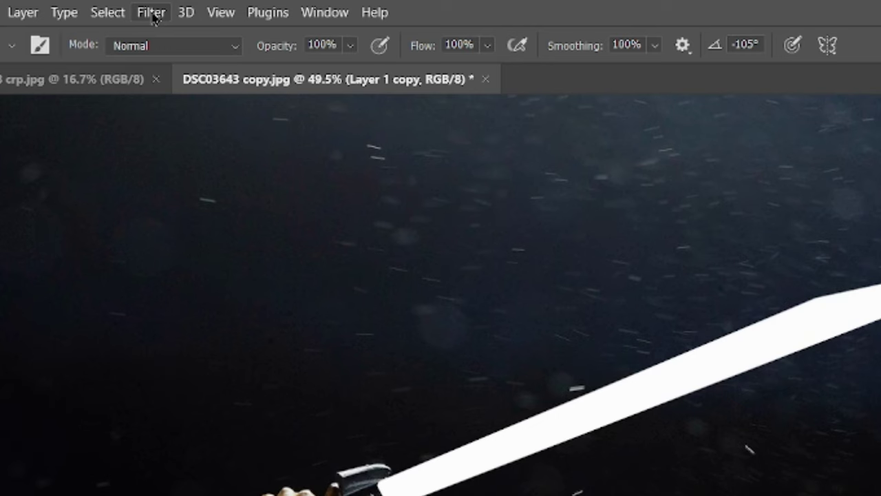
- Apply a 10 px Gaussian Blur to the blade on Layer 1 copy
{"action": "left_click", "coordinate": [157, 7]}
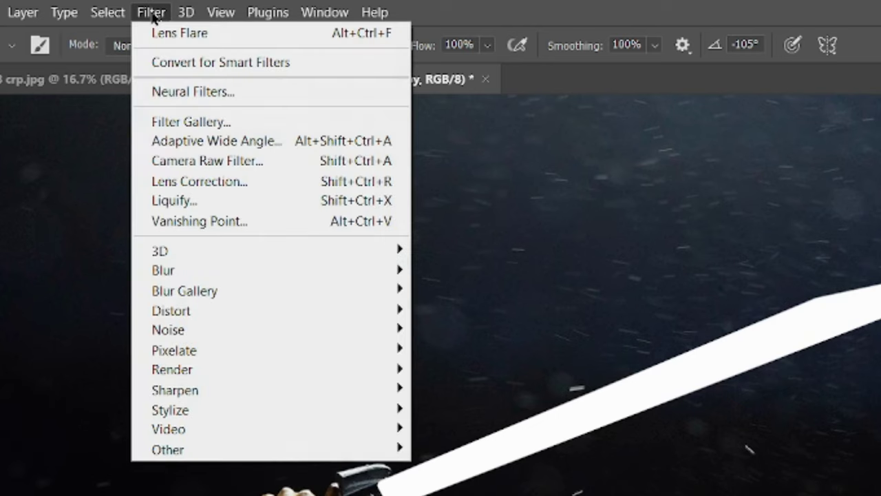
{"action": "mouse_move", "coordinate": [232, 285]}
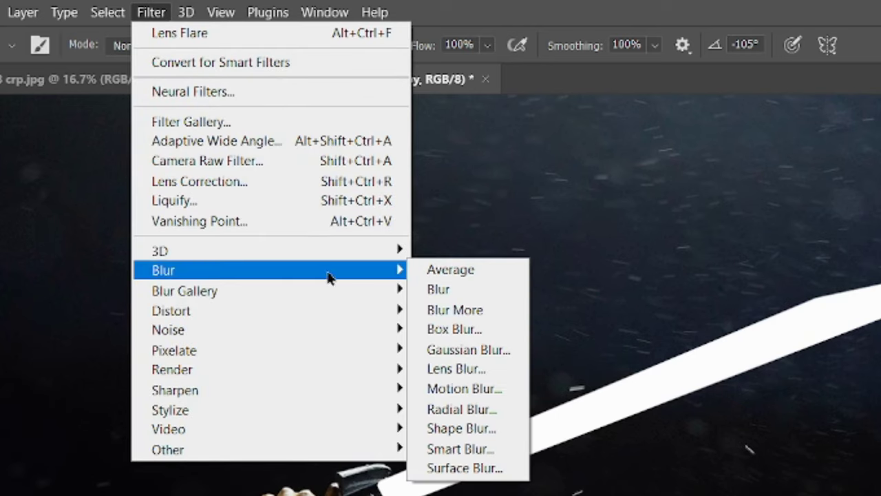
{"action": "left_click", "coordinate": [461, 349]}
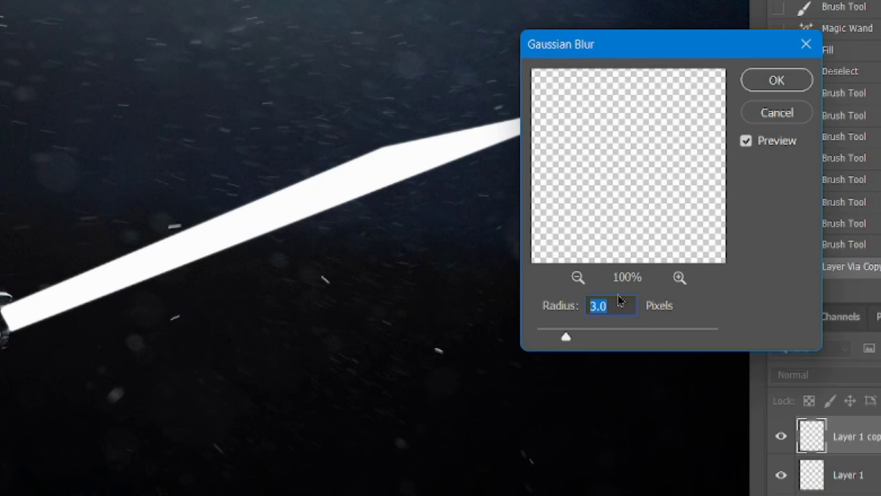
{"action": "type", "text": "10"}
{"action": "left_click", "coordinate": [767, 80]}
- Apply a 40 px Gaussian Blur to the original blade on Layer 1
{"action": "left_click", "coordinate": [854, 475]}
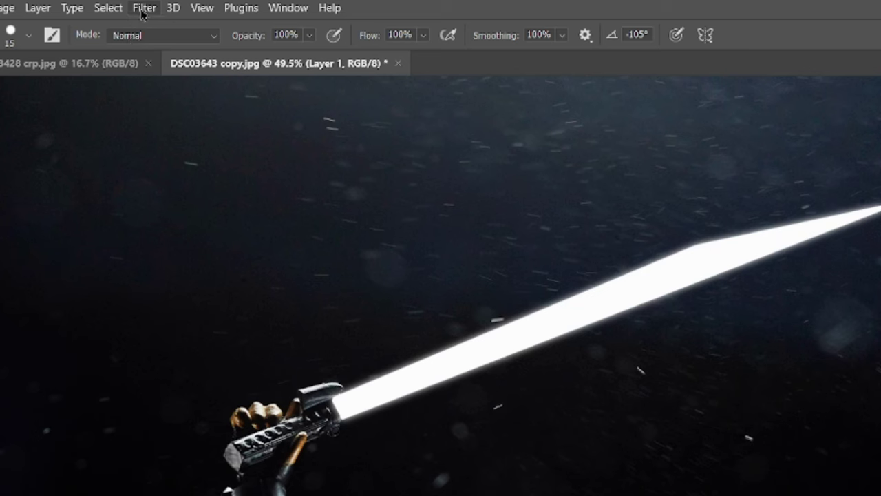
{"action": "left_click", "coordinate": [145, 8]}
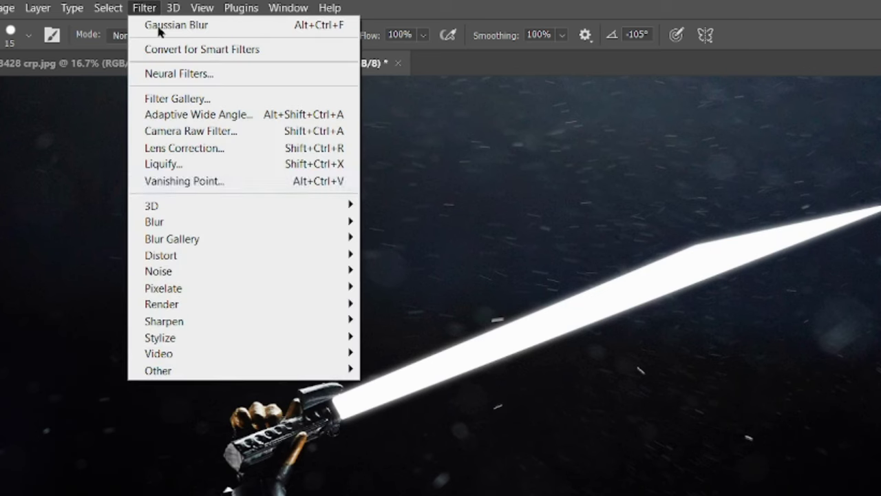
{"action": "mouse_move", "coordinate": [186, 227]}
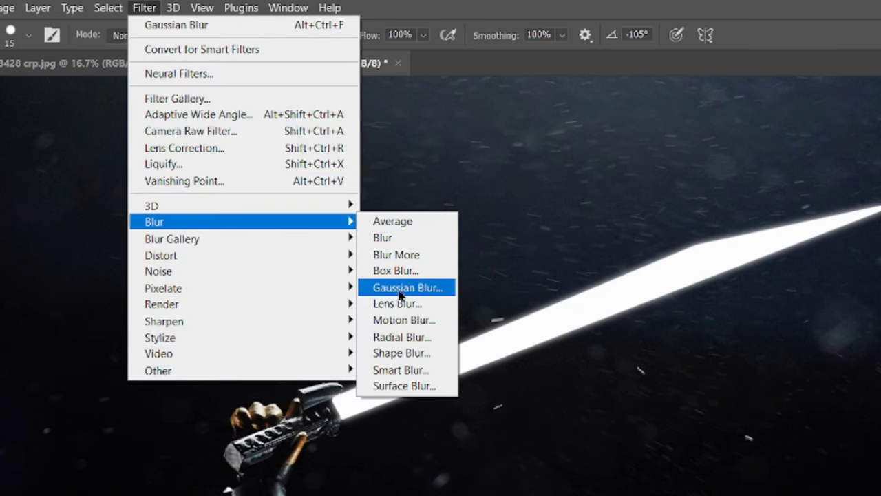
{"action": "left_click", "coordinate": [405, 288]}
{"action": "type", "text": "40"}
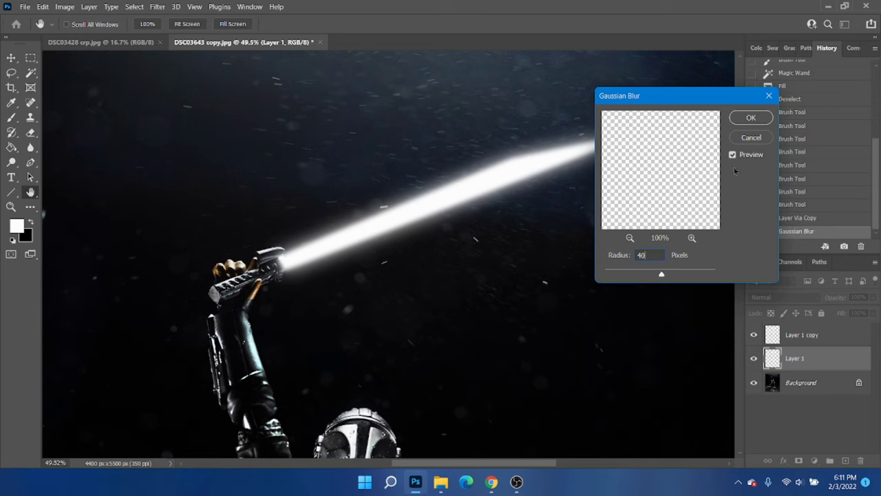
{"action": "left_click", "coordinate": [751, 118]}
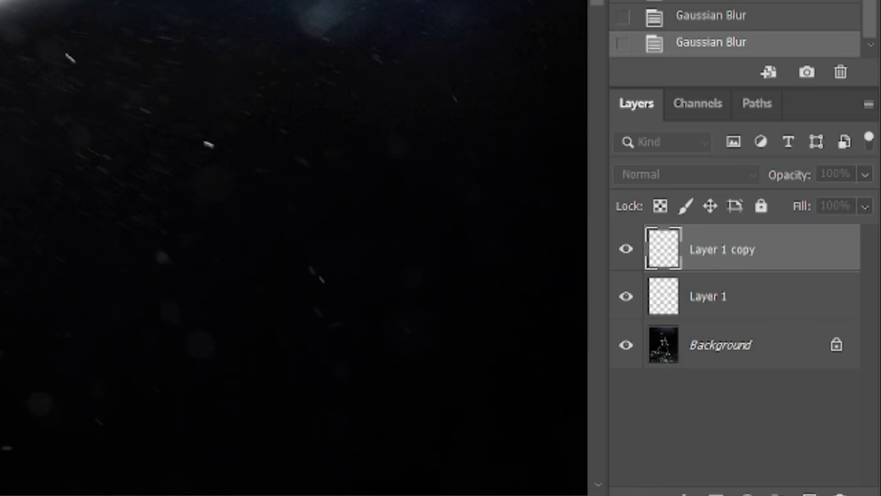
- Create Layer 2 and paint two straight black edges from the hilt to the blade tip
{"action": "left_click", "coordinate": [534, 133]}
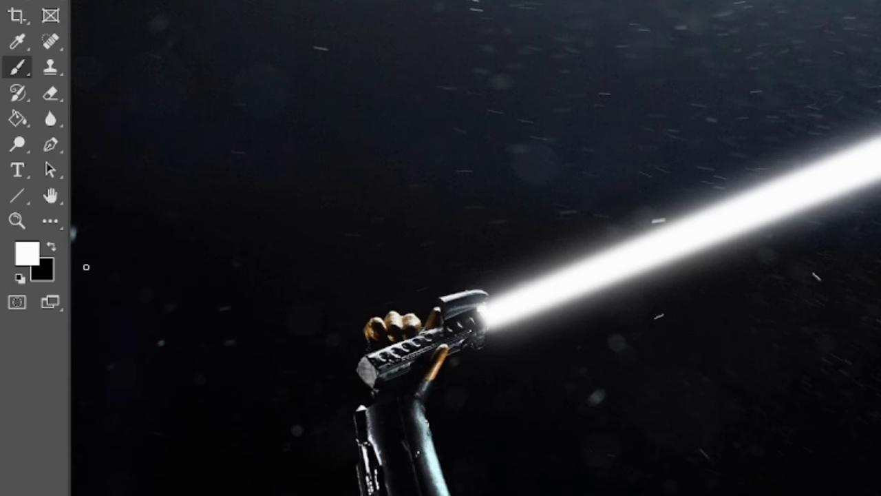
{"action": "left_click", "coordinate": [54, 249]}
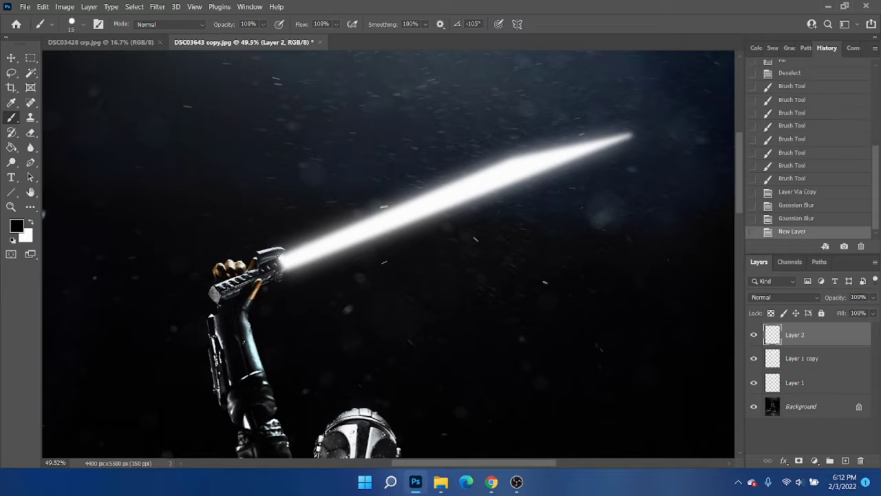
{"action": "left_click", "coordinate": [284, 262]}
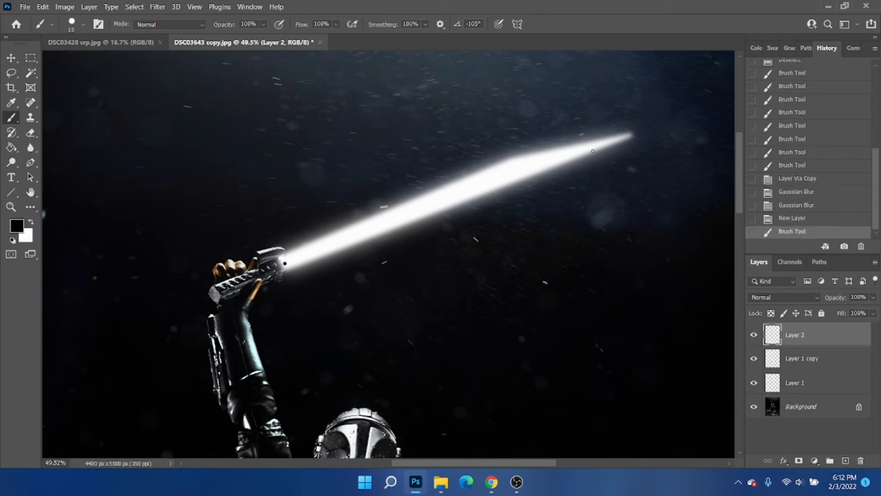
{"action": "left_click", "coordinate": [586, 147], "text": "shift"}
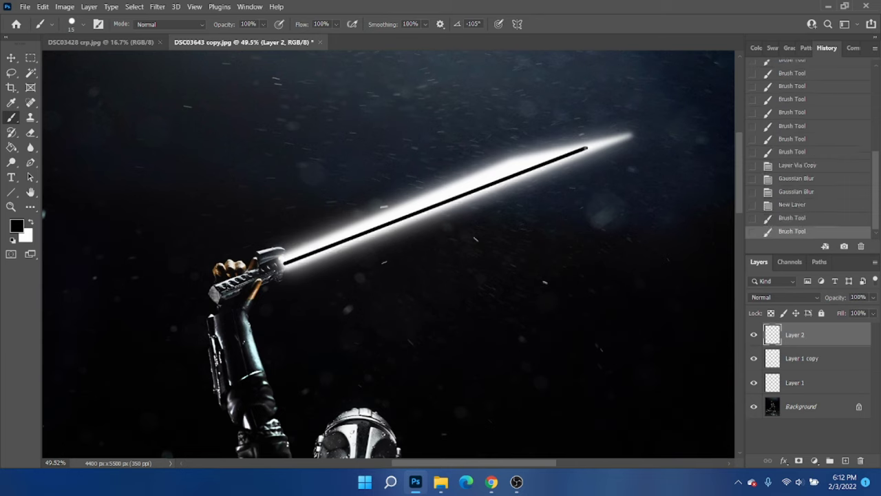
{"action": "left_click_drag", "start_coordinate": [522, 163], "coordinate": [586, 147]}
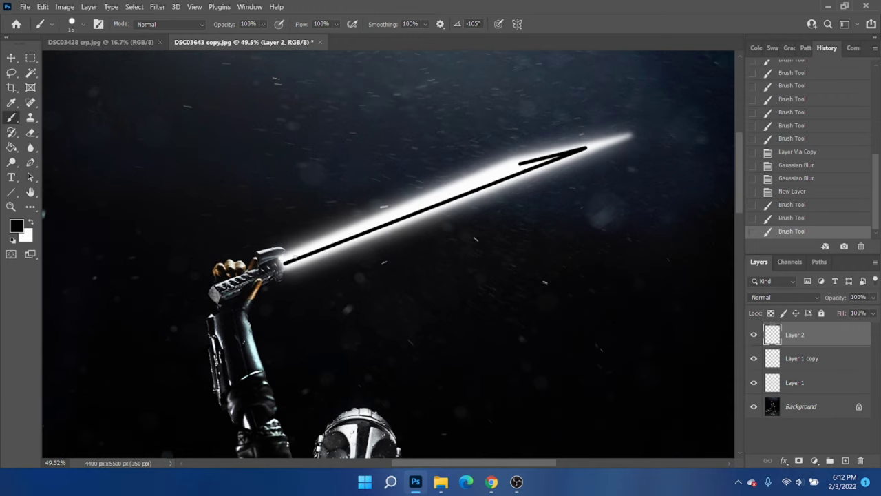
{"action": "left_click", "coordinate": [521, 163]}
{"action": "left_click", "coordinate": [283, 263], "text": "shift"}
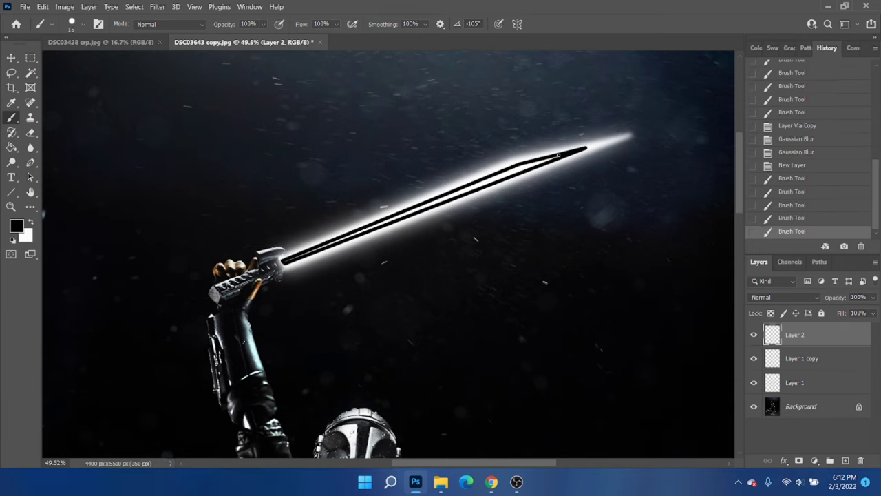
- Fill the gap between the black edges to complete the core, then fit the image on screen
{"action": "left_click", "coordinate": [558, 156], "text": "shift"}
{"action": "left_click", "coordinate": [538, 161]}
{"action": "left_click", "coordinate": [338, 238], "text": "shift"}
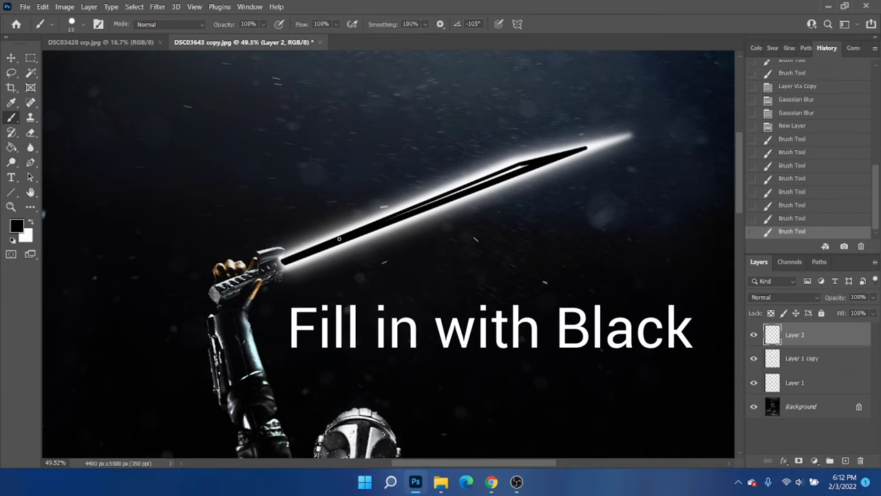
{"action": "left_click", "coordinate": [522, 165], "text": "shift"}
{"action": "left_click", "coordinate": [561, 157]}
{"action": "left_click", "coordinate": [528, 164]}
{"action": "left_click", "coordinate": [440, 201], "text": "shift"}
{"action": "left_click", "coordinate": [537, 163]}
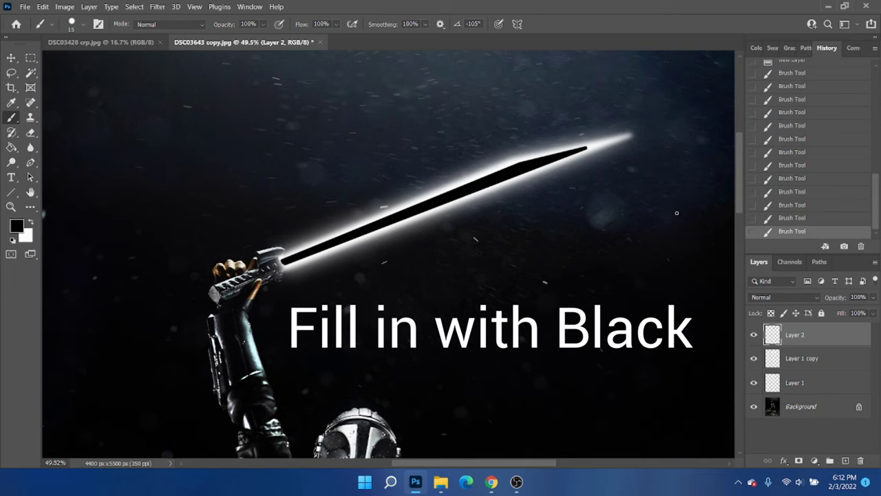
{"action": "key", "text": "ctrl+0"}
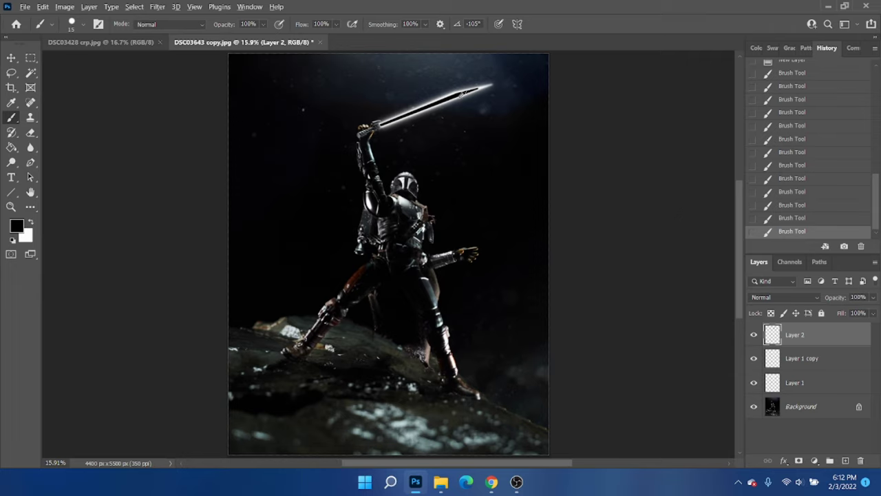
- Soften the black blade core with a 5 px Gaussian Blur
{"action": "scroll", "coordinate": [431, 93], "scroll_direction": "up", "scroll_amount": 5}
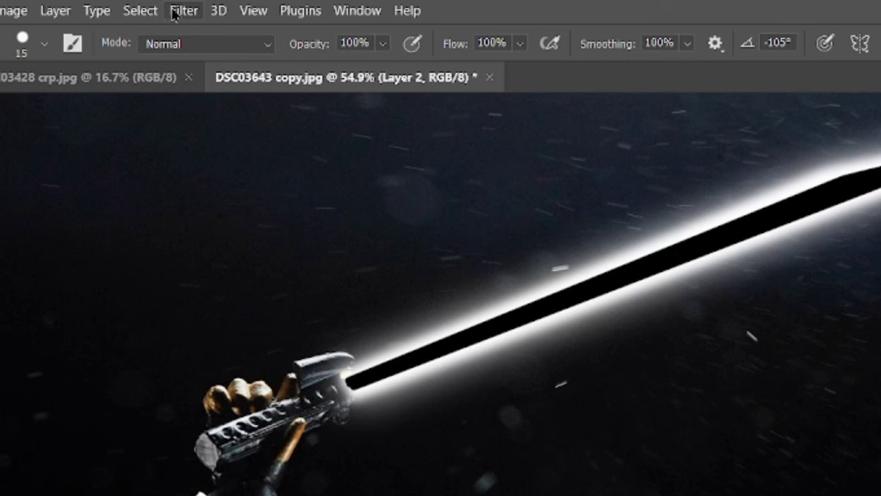
{"action": "left_click", "coordinate": [157, 7]}
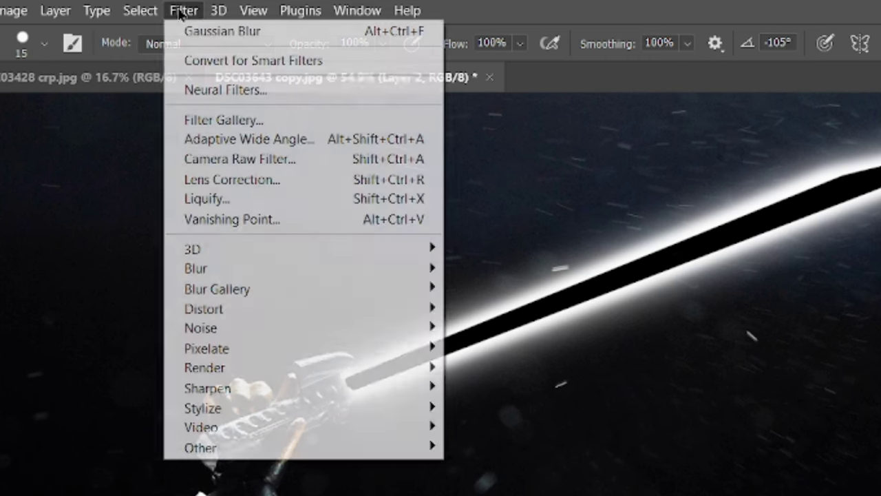
{"action": "mouse_move", "coordinate": [255, 266]}
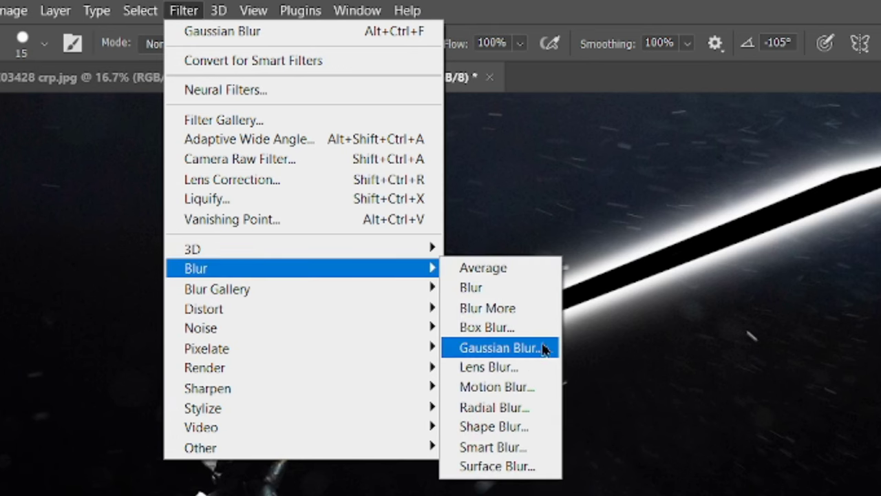
{"action": "left_click", "coordinate": [501, 347]}
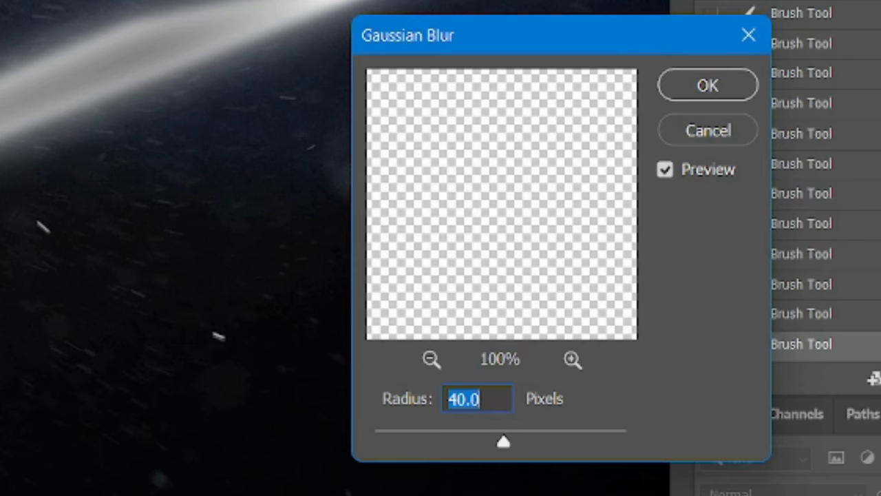
{"action": "type", "text": "5"}
{"action": "left_click", "coordinate": [706, 77]}
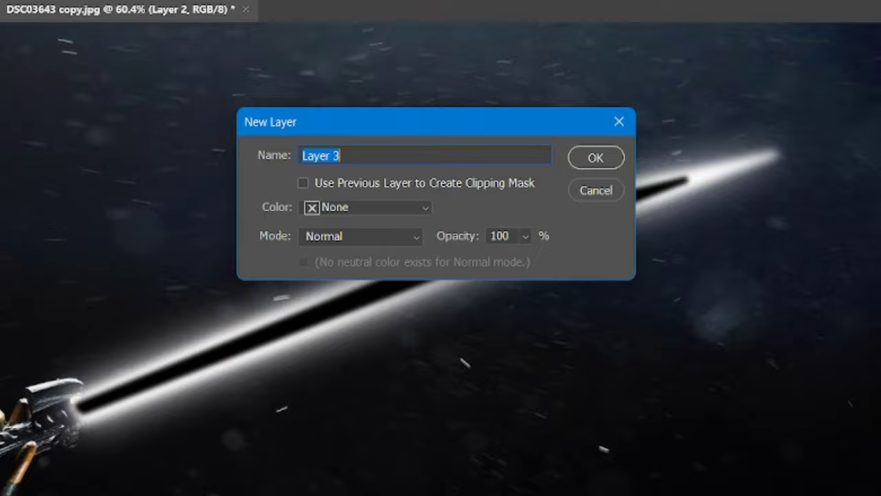
- Create Layer 3 and pick a small 4 px brush from the brush presets
{"action": "key", "text": "Return"}
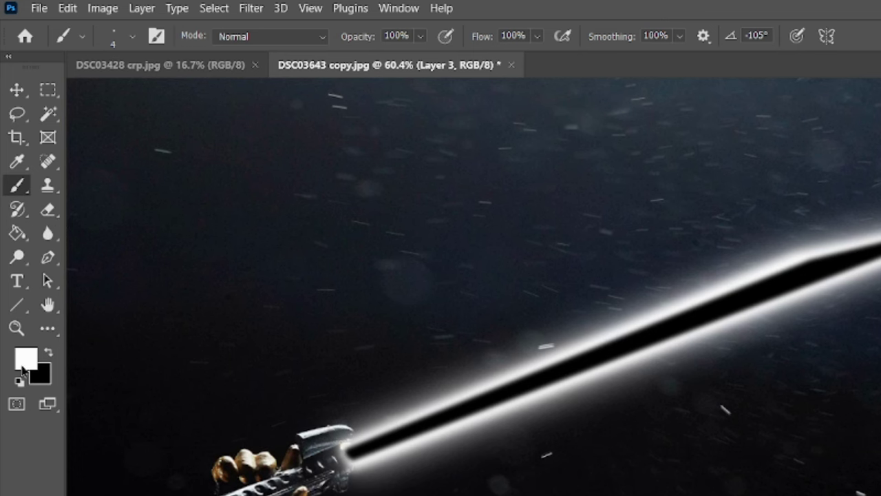
{"action": "left_click", "coordinate": [133, 38]}
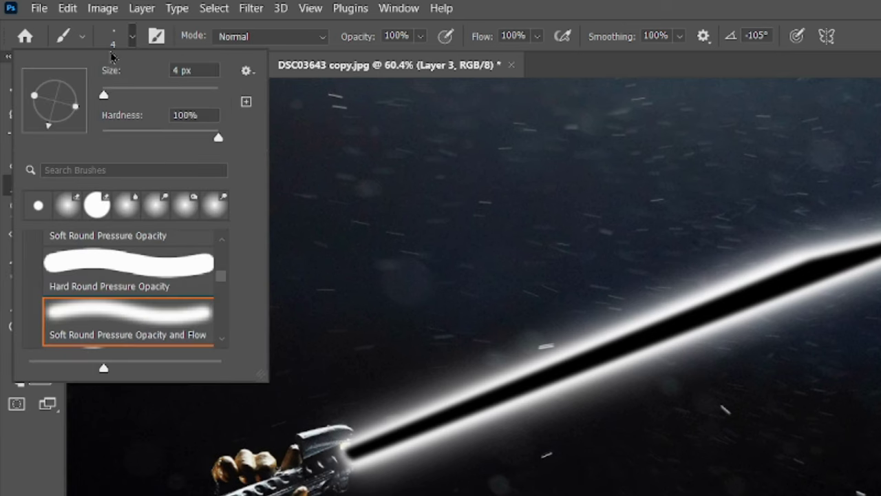
{"action": "left_click", "coordinate": [494, 439]}
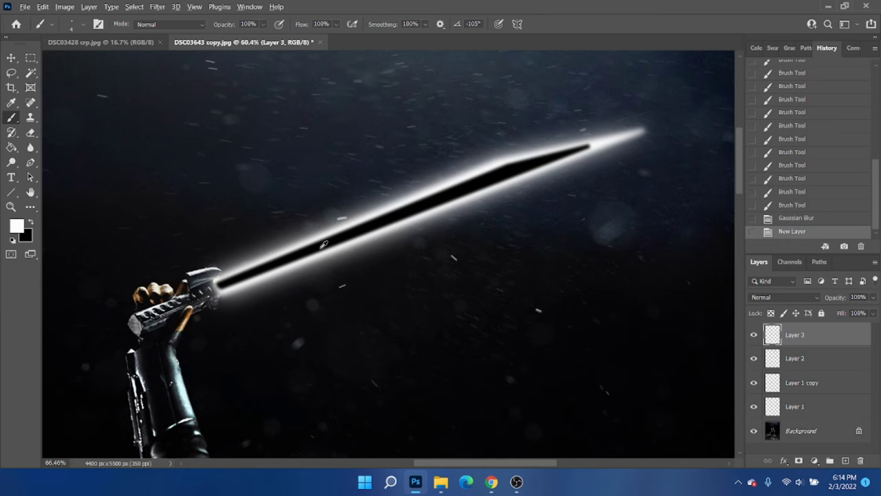
{"action": "scroll", "coordinate": [323, 244], "scroll_direction": "up", "scroll_amount": 2}
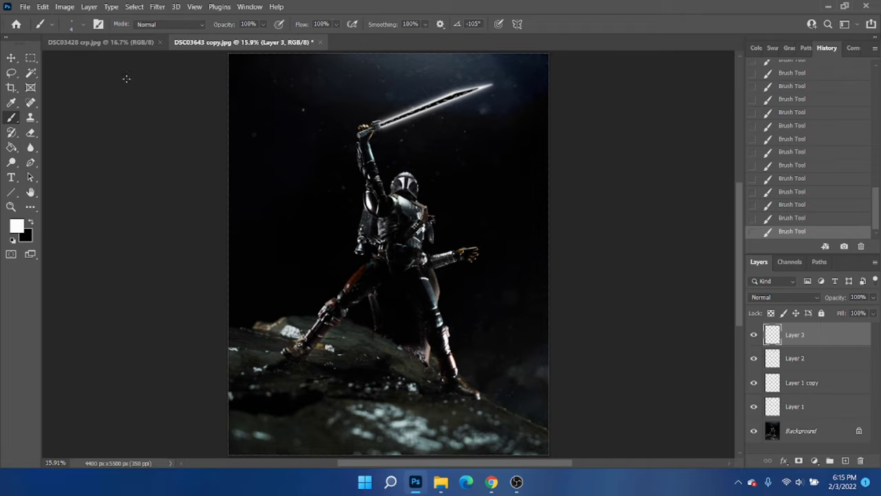
- Soften Layer 3's white lines with a 5 px Gaussian Blur
{"action": "left_click", "coordinate": [157, 6]}
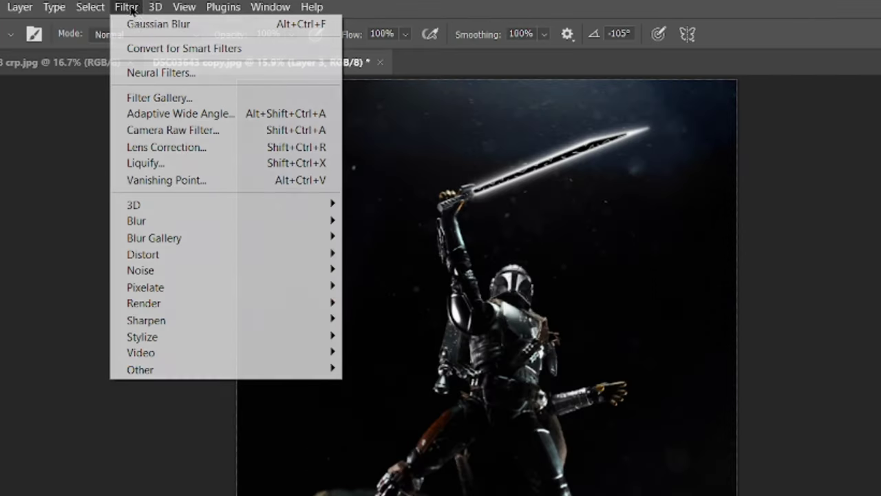
{"action": "mouse_move", "coordinate": [184, 146]}
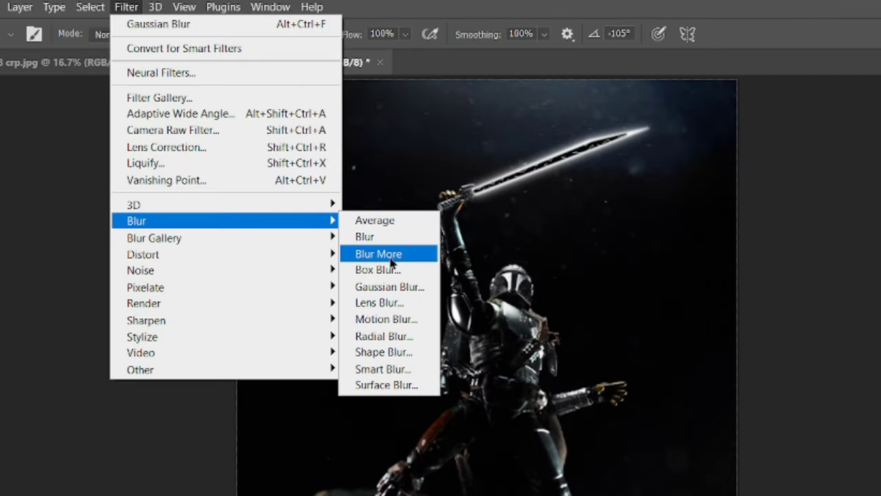
{"action": "left_click", "coordinate": [395, 286]}
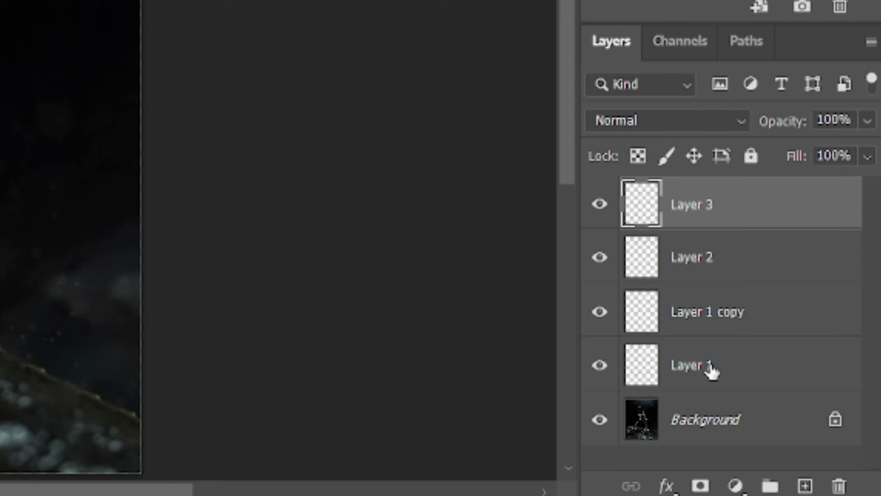
- Select Layer 1 through Layer 3 and merge them into one layer
{"action": "left_click", "coordinate": [711, 369]}
{"action": "left_click", "coordinate": [684, 211], "text": "shift"}
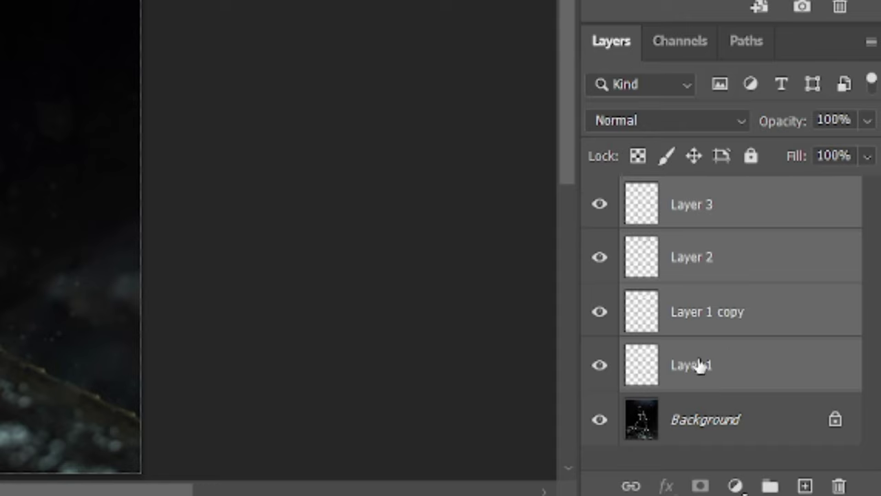
{"action": "right_click", "coordinate": [843, 199]}
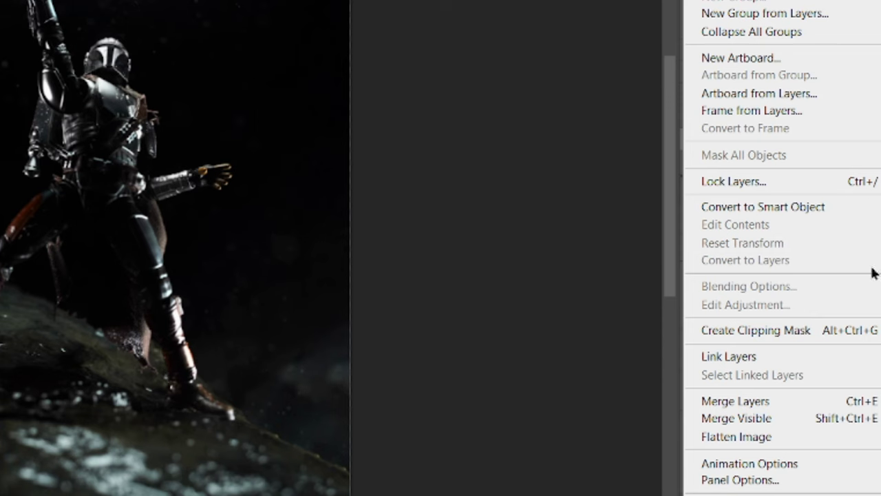
{"action": "left_click", "coordinate": [725, 330]}
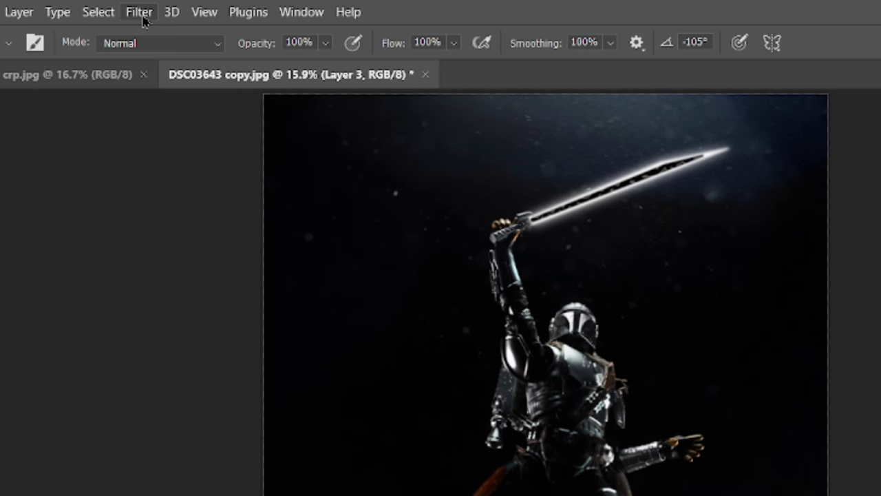
- Apply a Lens Flare near the hilt at 99% brightness
{"action": "left_click", "coordinate": [141, 14]}
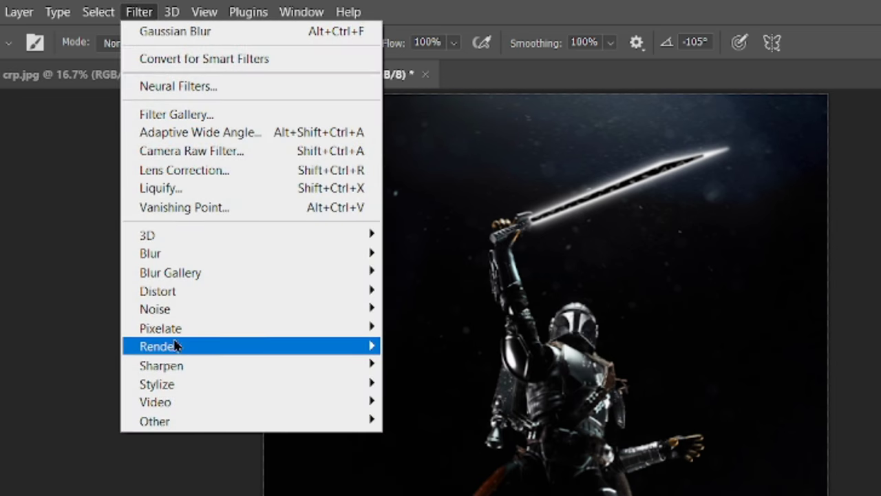
{"action": "mouse_move", "coordinate": [175, 351]}
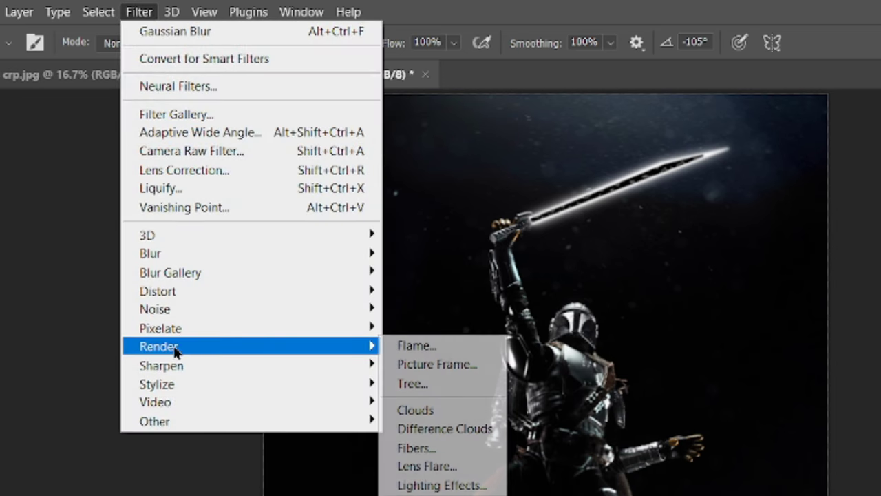
{"action": "left_click", "coordinate": [426, 467]}
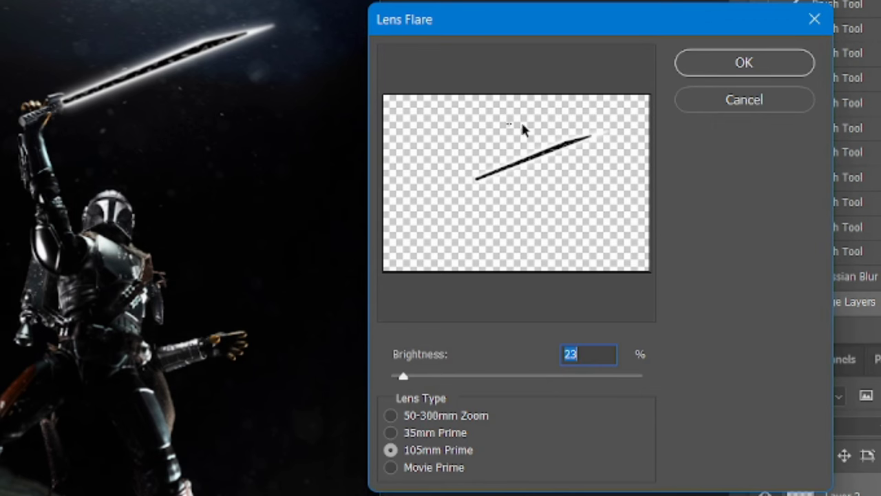
{"action": "left_click", "coordinate": [475, 179]}
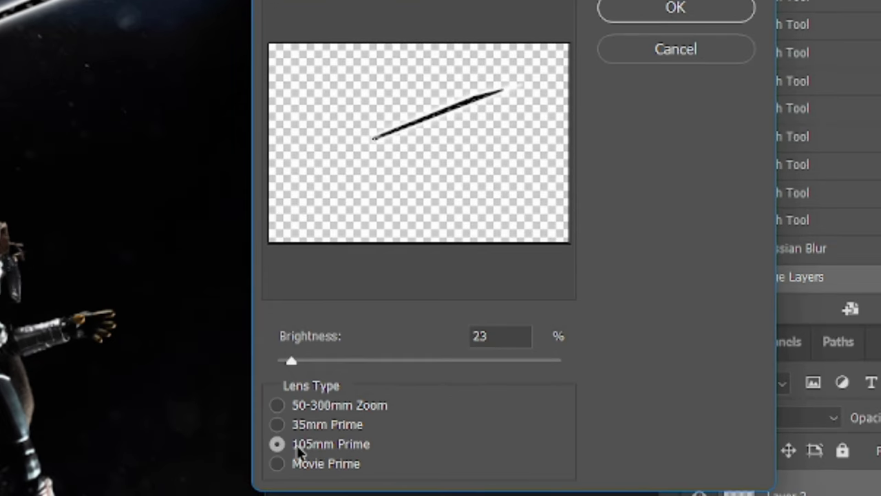
{"action": "left_click", "coordinate": [344, 362]}
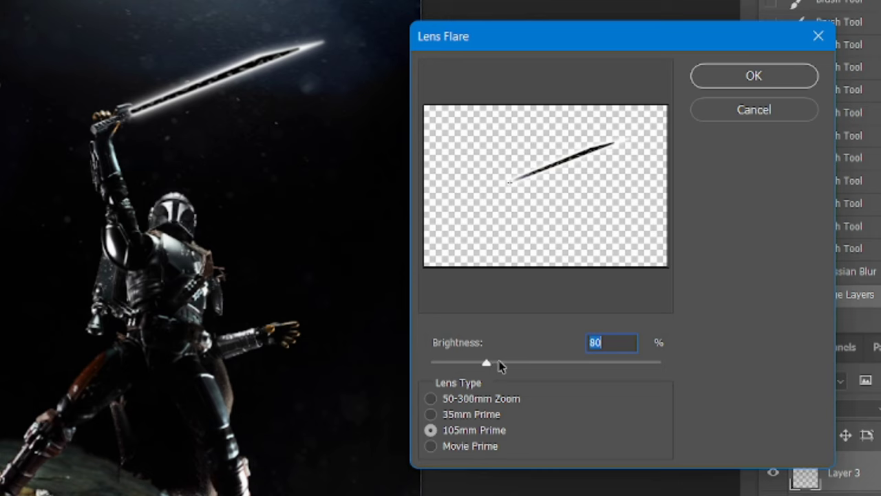
{"action": "left_click", "coordinate": [501, 365]}
{"action": "left_click", "coordinate": [779, 77]}
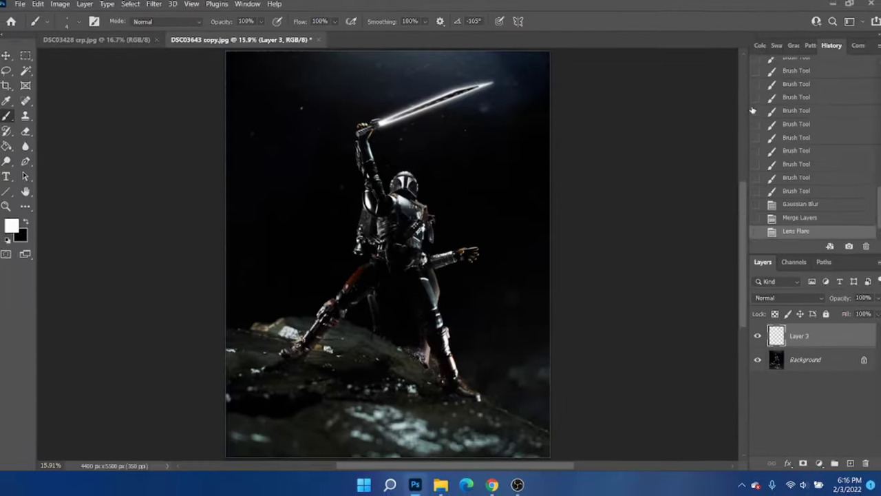
{"action": "scroll", "coordinate": [390, 127], "scroll_direction": "up", "scroll_amount": 5}
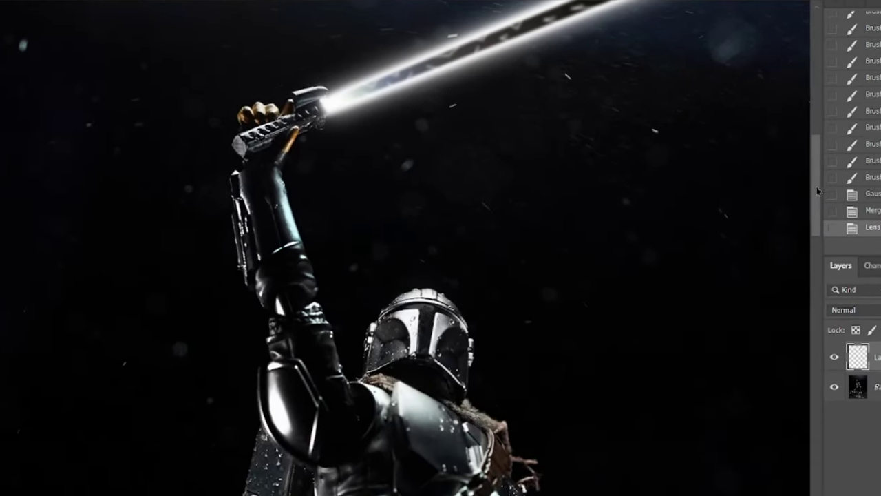
{"action": "scroll", "coordinate": [434, 89], "scroll_direction": "up", "scroll_amount": 3}
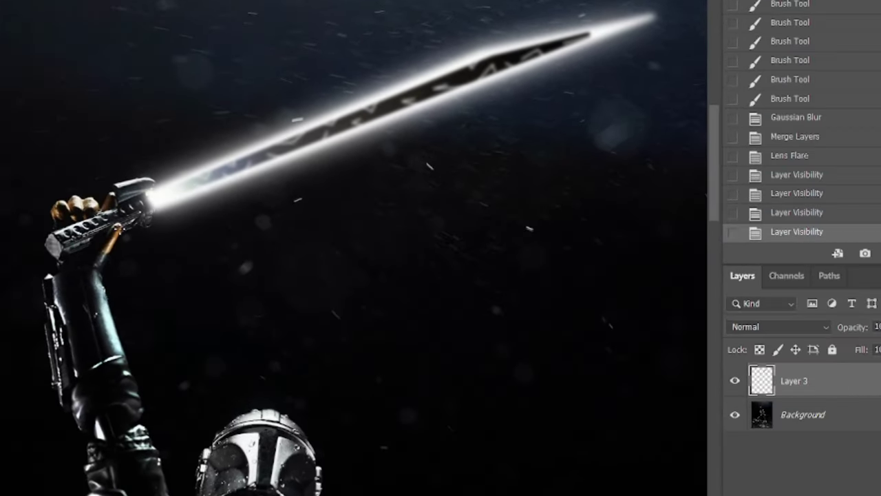
{"action": "left_click", "coordinate": [736, 380]}
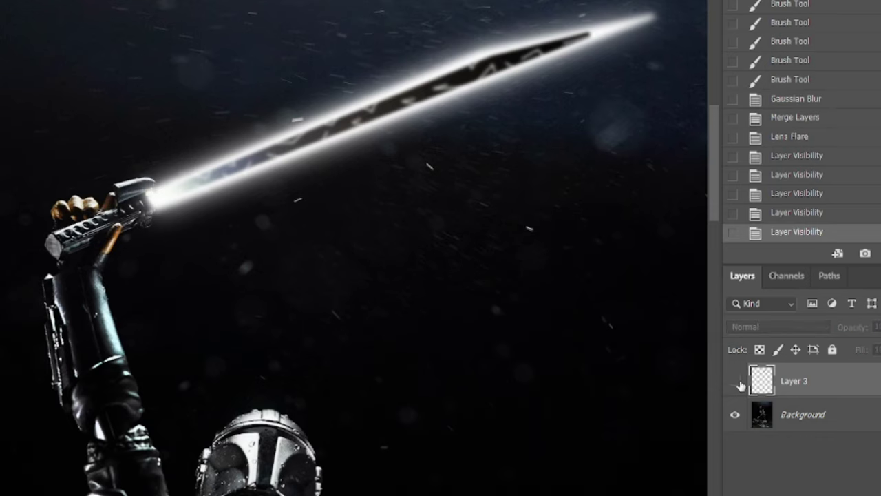
{"action": "left_click", "coordinate": [735, 380]}
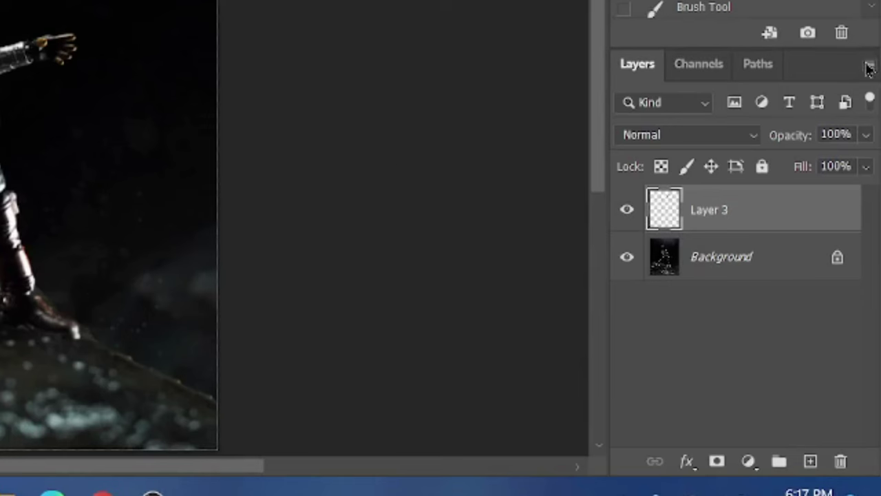
- Merge Visible, then add a Lens Flare centred on the sword hand at 33% brightness
{"action": "left_click", "coordinate": [870, 67]}
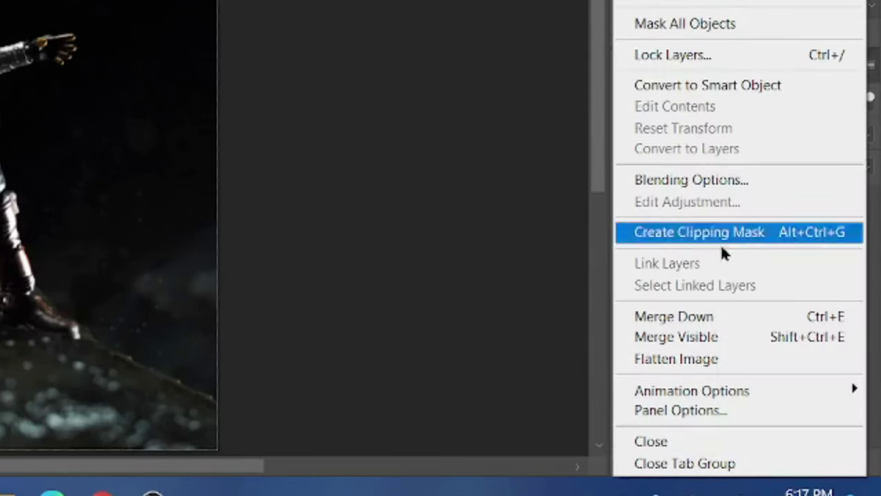
{"action": "left_click", "coordinate": [720, 337]}
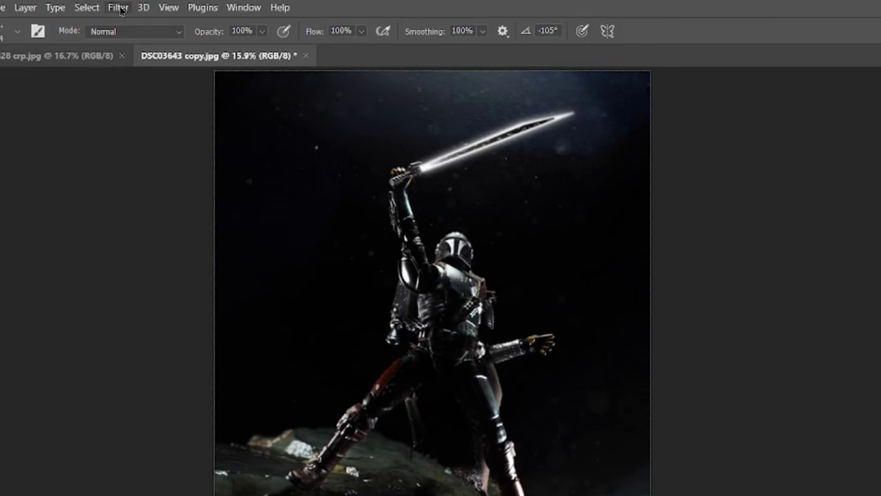
{"action": "left_click", "coordinate": [120, 10]}
{"action": "mouse_move", "coordinate": [151, 270]}
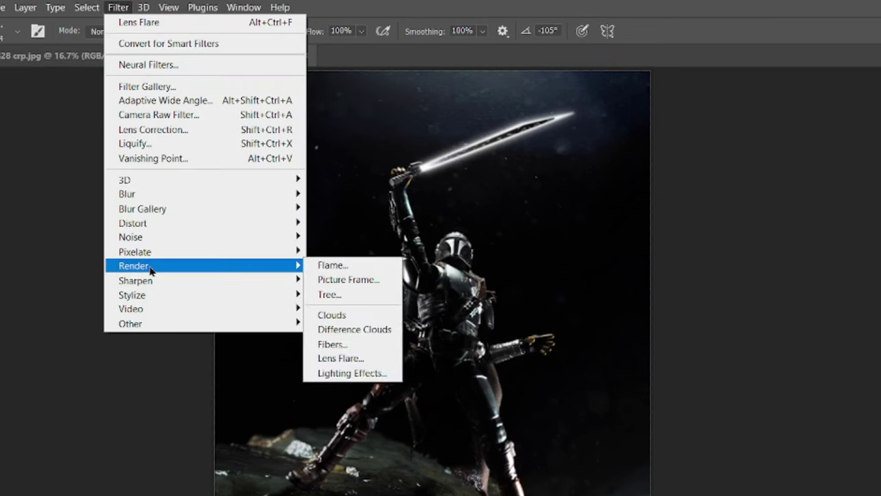
{"action": "left_click", "coordinate": [337, 359]}
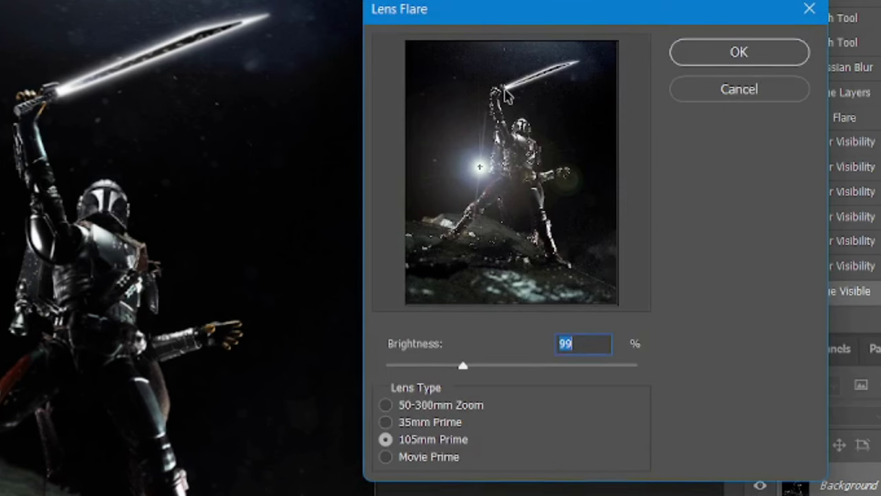
{"action": "left_click", "coordinate": [506, 90]}
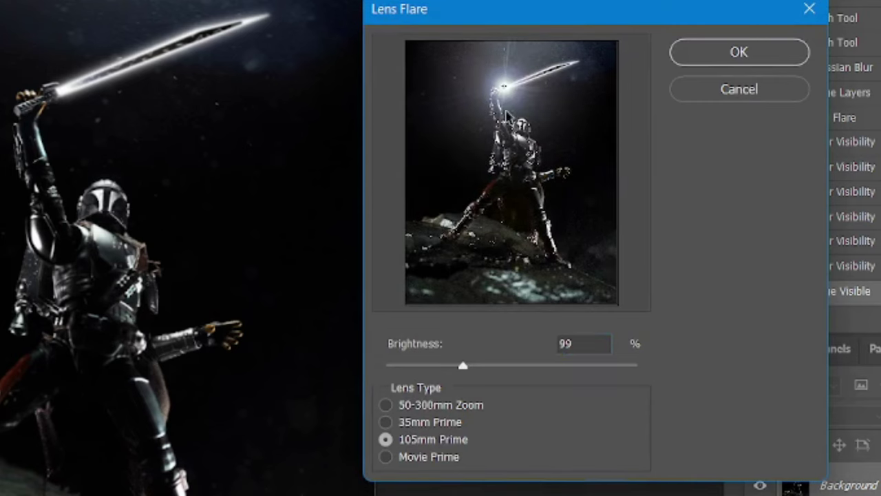
{"action": "left_click", "coordinate": [419, 366]}
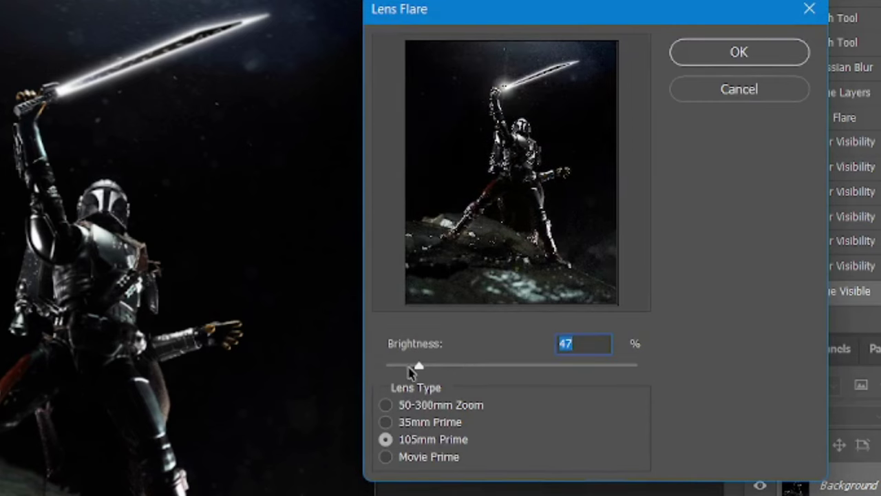
{"action": "left_click", "coordinate": [408, 367]}
{"action": "left_click", "coordinate": [739, 52]}
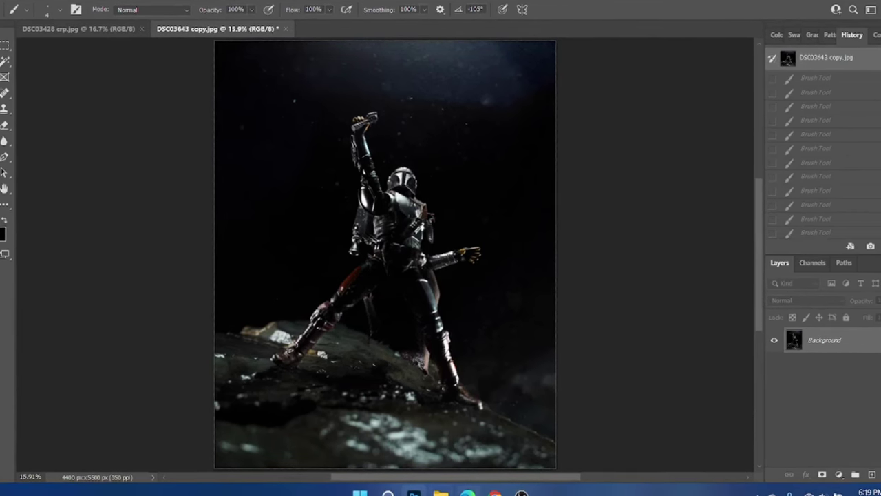
- Drag Sirdork Dark Saber Effect.png from File Explorer into Photoshop to open it
{"action": "key", "text": "alt+Tab"}
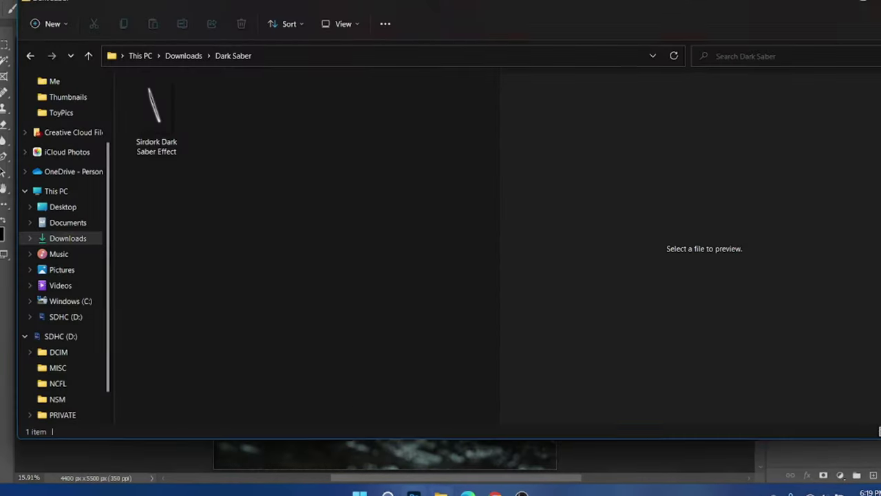
{"action": "left_click", "coordinate": [144, 117]}
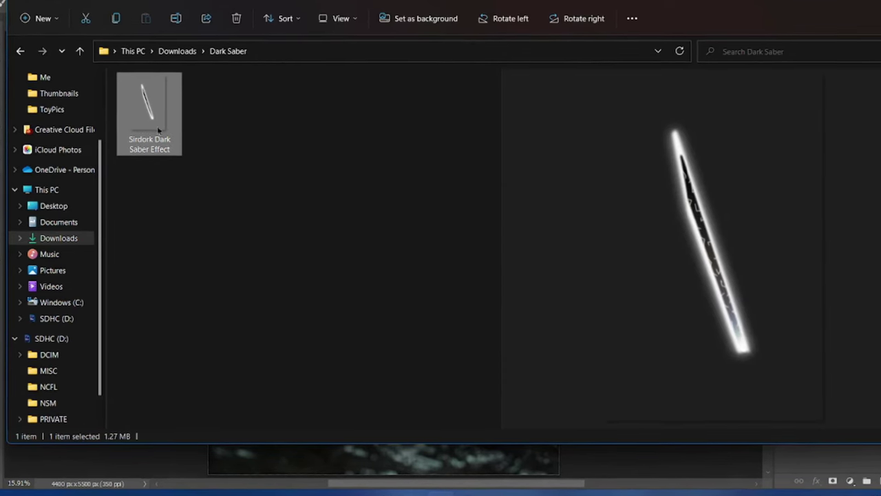
{"action": "left_click_drag", "start_coordinate": [157, 126], "coordinate": [3, 344]}
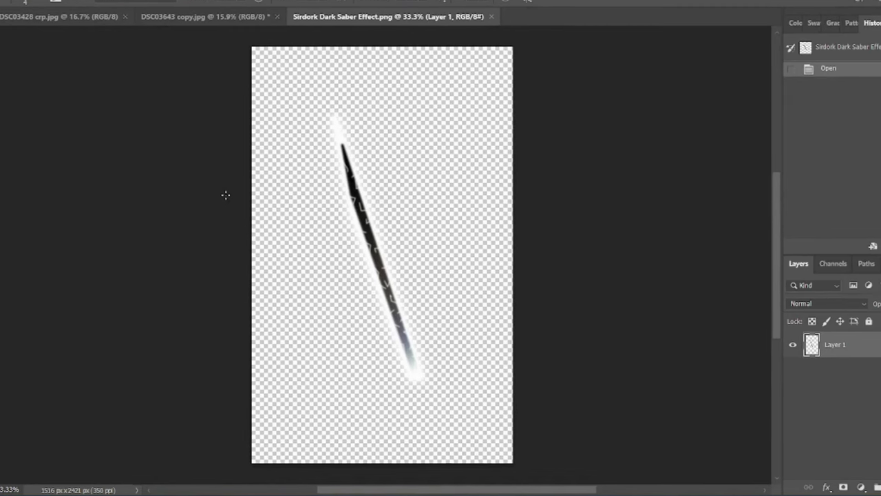
- Copy the entire Dark Saber image and paste it into the Mandalorian photo as Layer 1
{"action": "key", "text": "ctrl+a"}
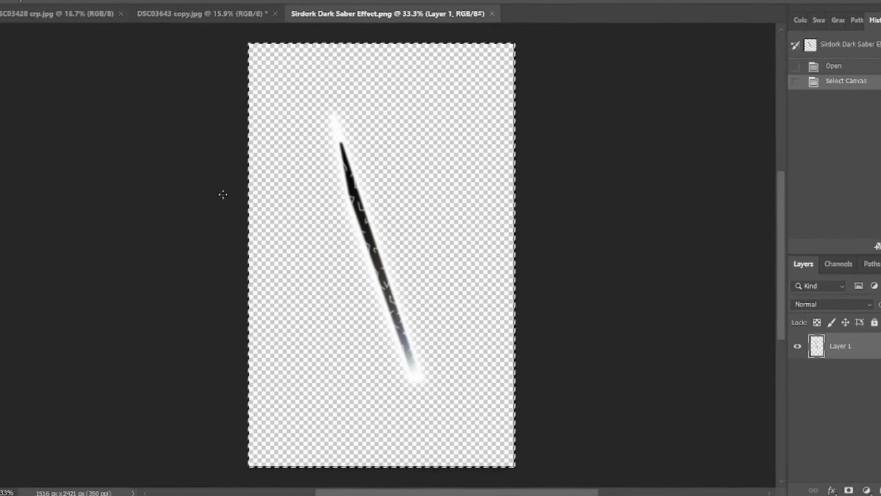
{"action": "left_click", "coordinate": [163, 13]}
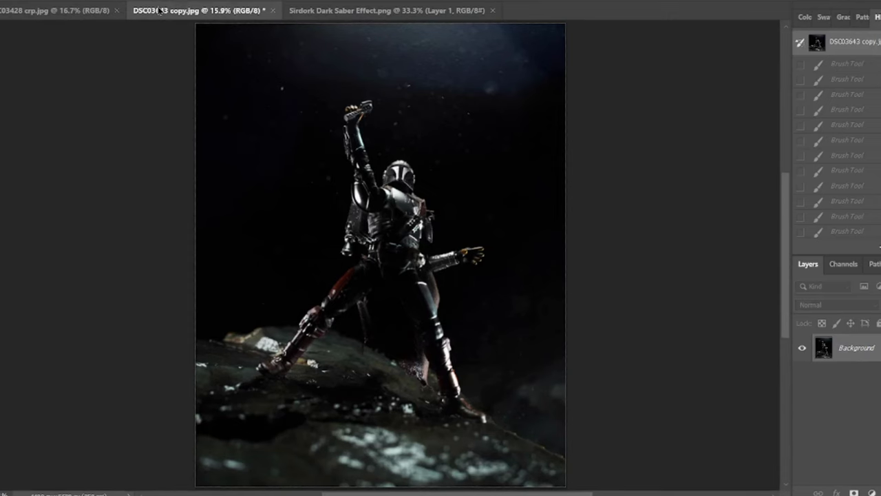
{"action": "key", "text": "ctrl+v"}
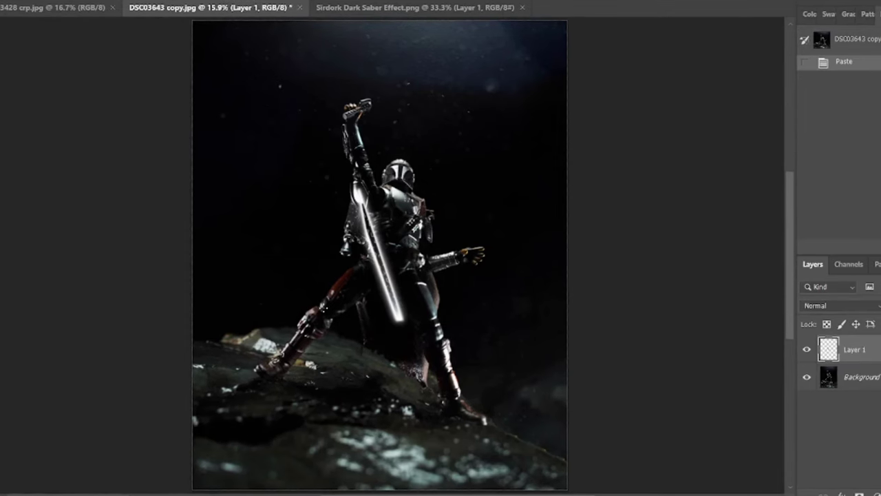